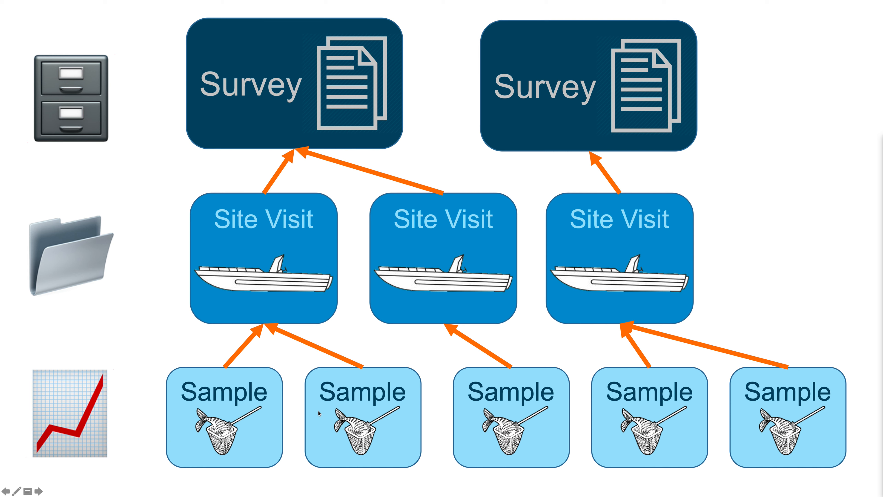
Switch to the iFish Data Portal in Firefox, open the Surveys list, and clear its filter and sort
key("super+Tab")
key("super+Tab")
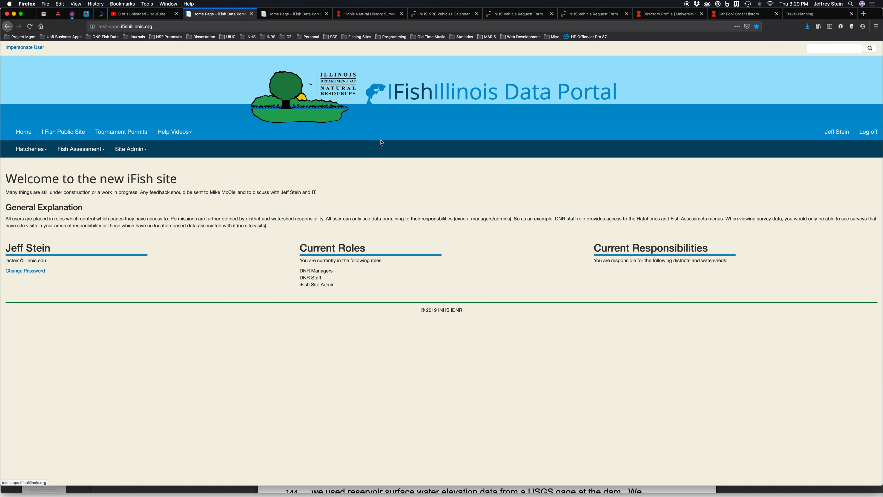
left_click(84, 150)
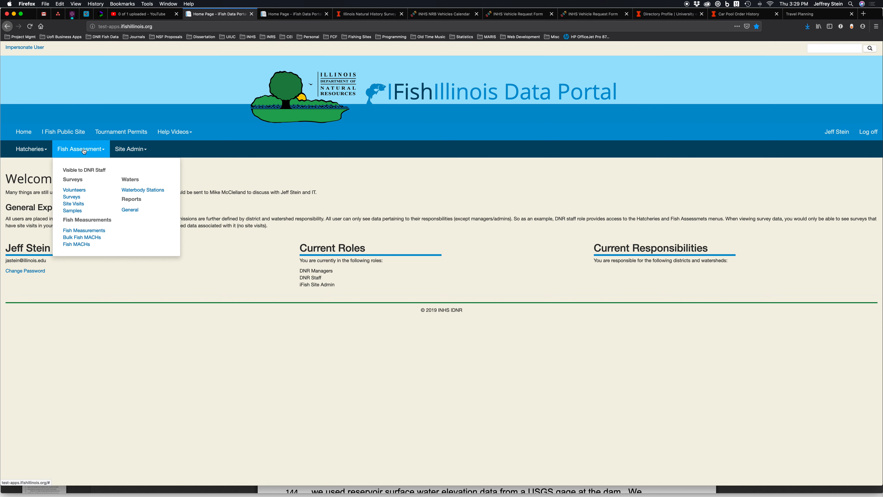
left_click(78, 197)
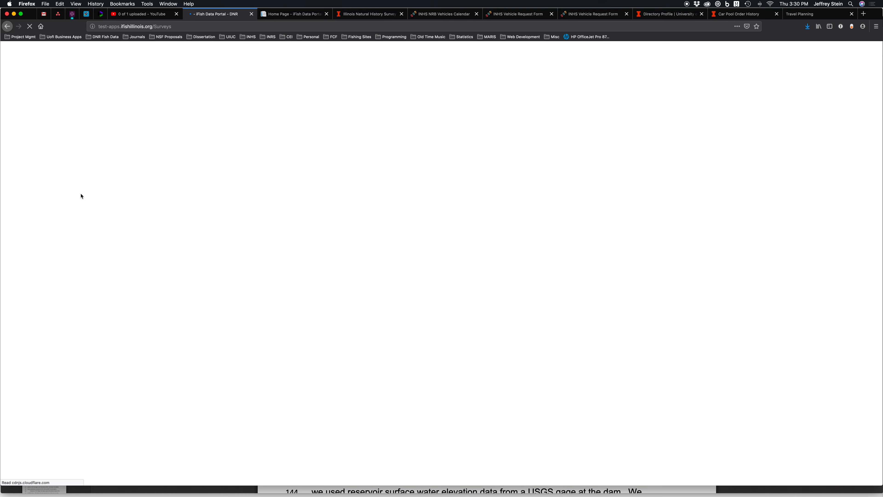
left_click(48, 228)
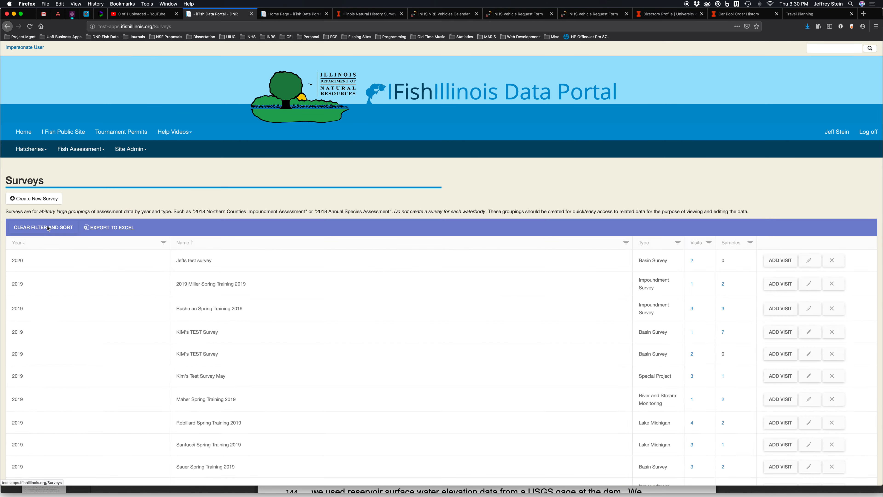
Examine the existing surveys, checking their years, names, types, and linked visits and samples
left_click(77, 151)
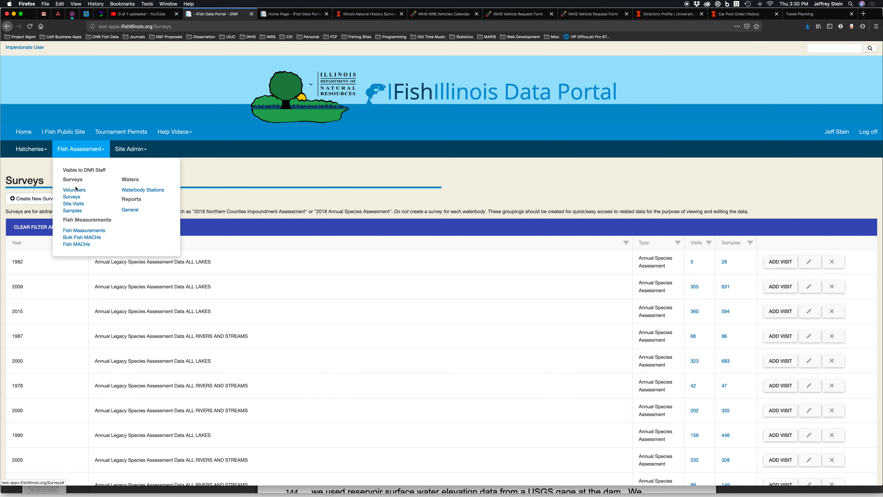
left_click(224, 180)
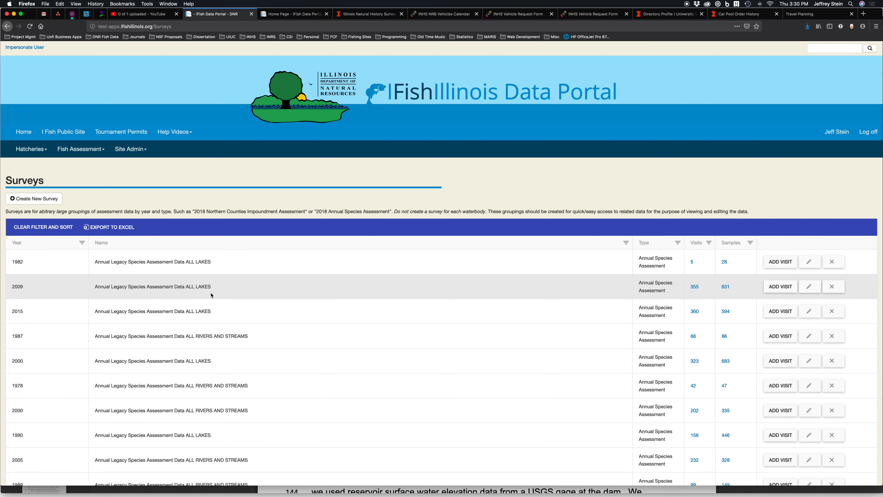
scroll(244, 295, "down", 10)
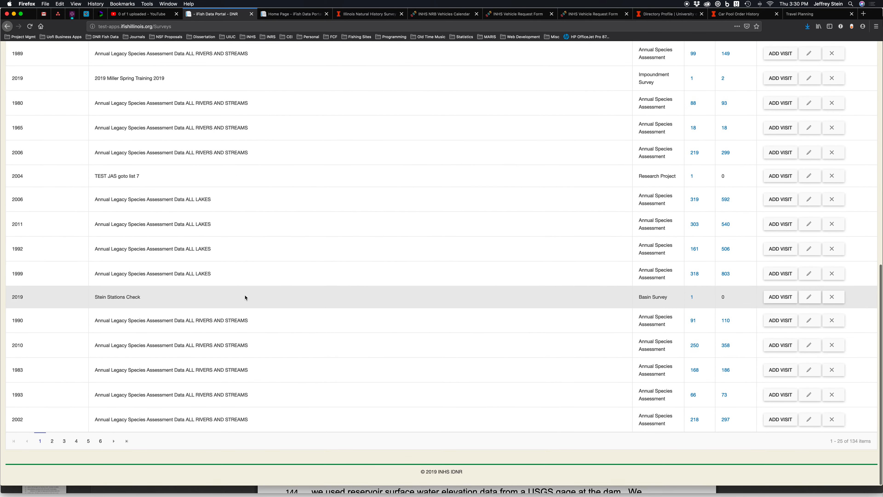
scroll(245, 297, "up", 5)
scroll(245, 298, "down", 5)
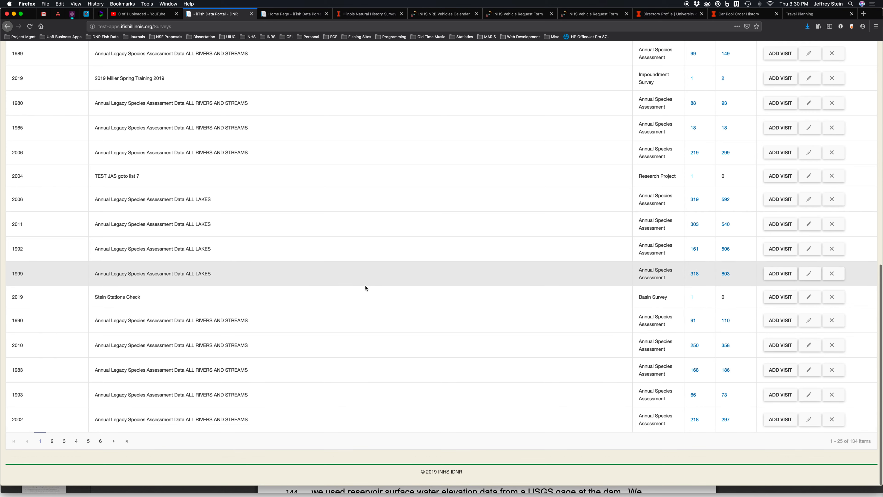
scroll(366, 288, "up", 8)
scroll(365, 288, "up", 3)
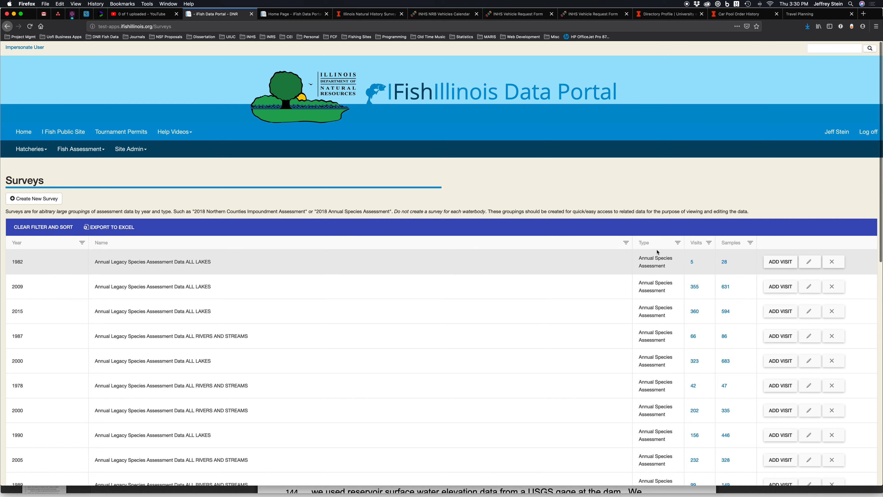
scroll(659, 256, "down", 5)
scroll(658, 251, "up", 5)
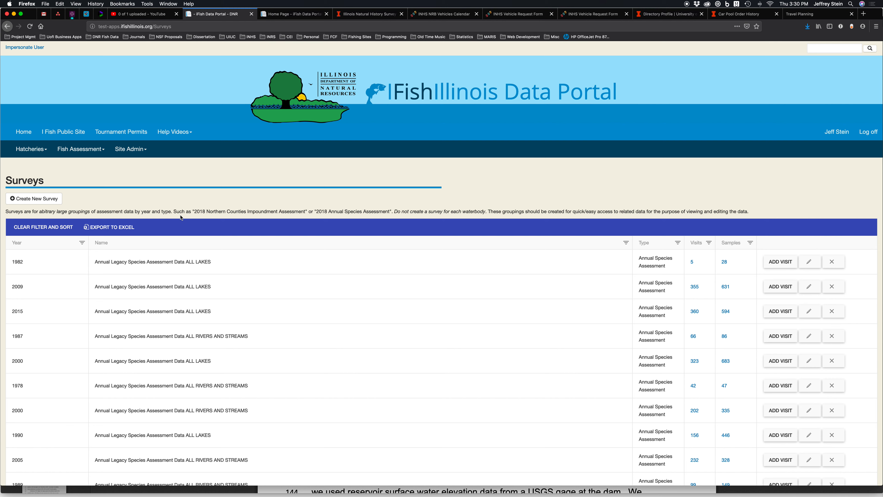
Start a new survey and name it "Fall Sport Assessments District 4 2018"
left_click(42, 200)
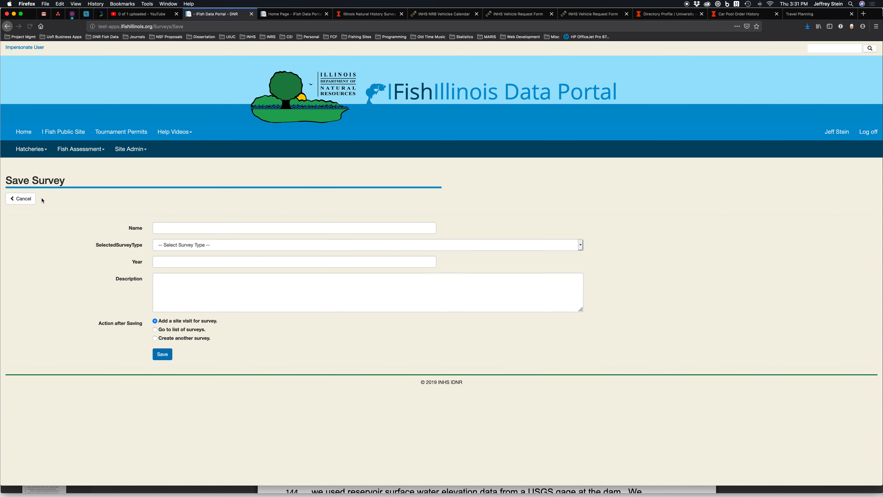
left_click(167, 226)
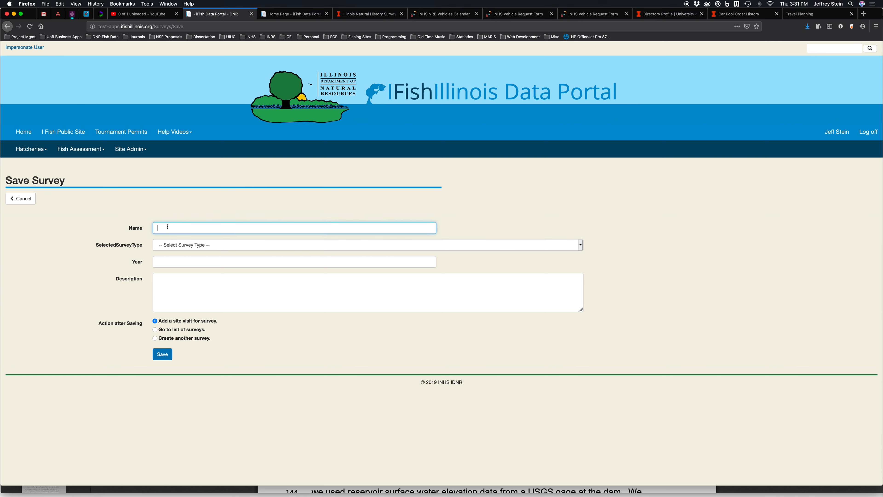
type("Fall Sport Assessments District 4 2018")
left_click_drag(247, 226, 164, 229)
left_click_drag(255, 227, 142, 233)
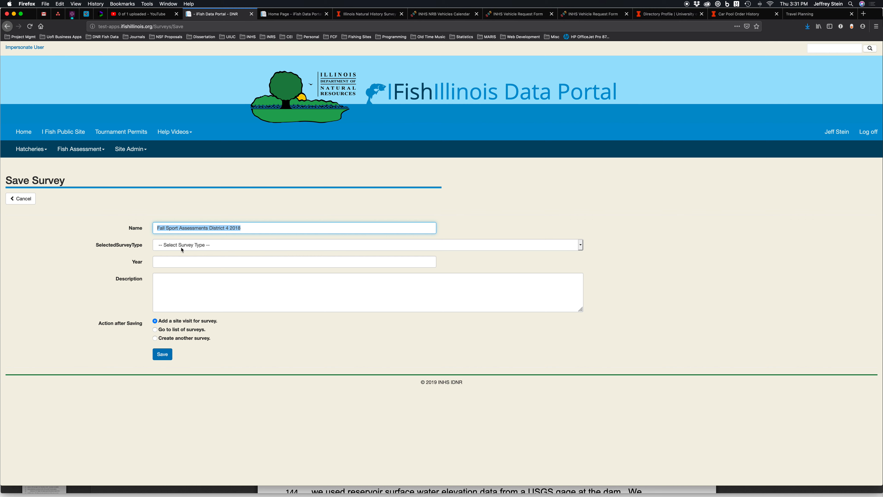
Set the new survey's type to Impoundment Survey and its year to 2018
left_click(581, 248)
left_click(581, 248)
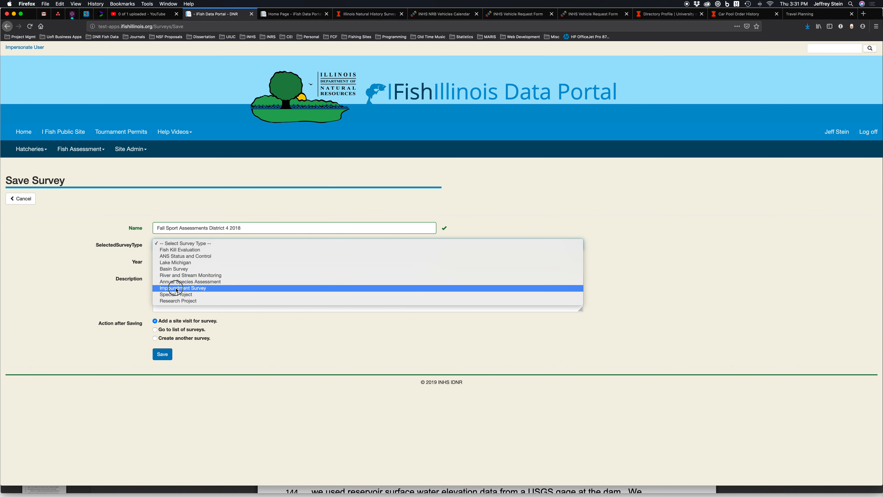
left_click(199, 288)
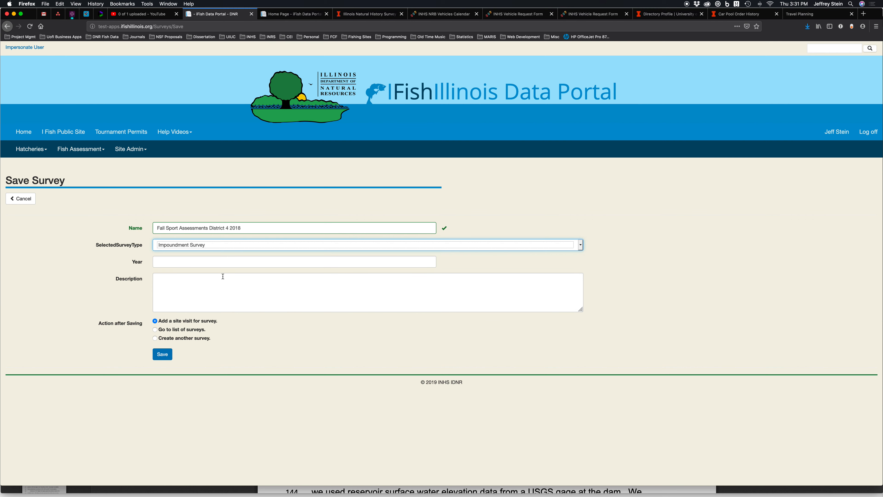
left_click(210, 261)
type("2018")
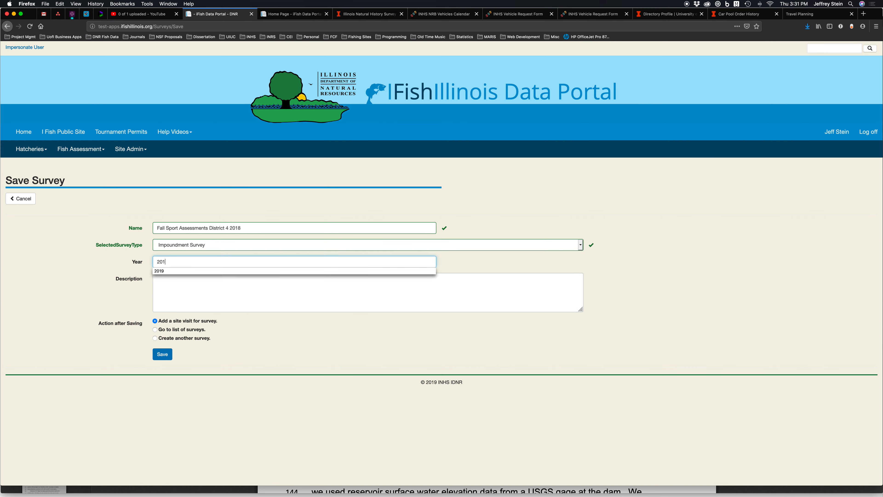
Enter the description "Demonstration data only" and save the survey with the option to go to the list of surveys
left_click(208, 283)
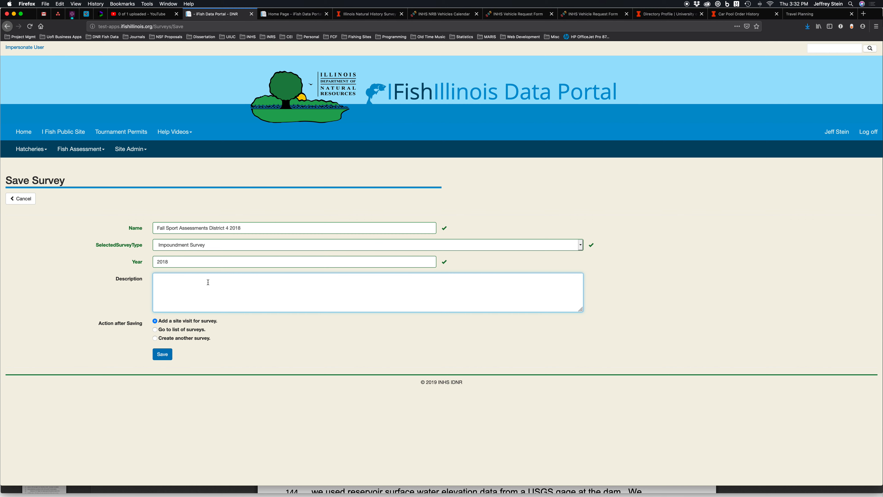
type("Demonstration data onlyh")
left_click(360, 347)
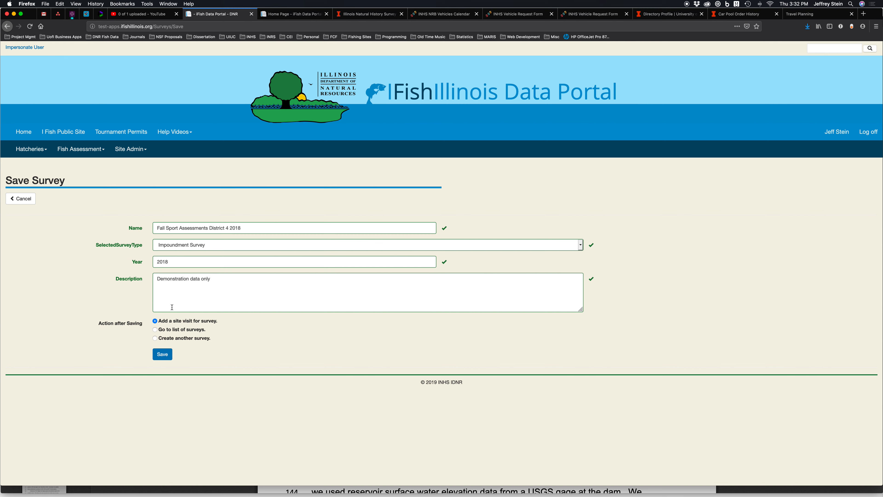
left_click(156, 332)
left_click(162, 354)
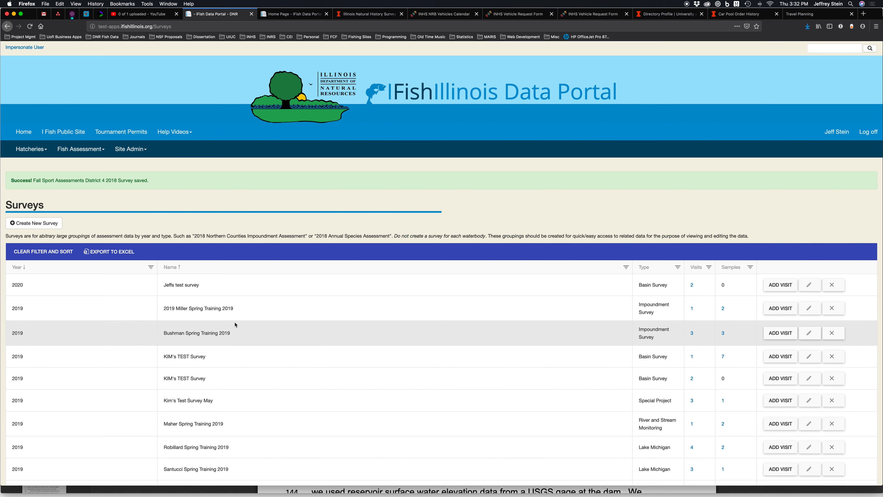
Look through the survey list for the new survey and clear the list's filter and sort
scroll(232, 319, "down", 10)
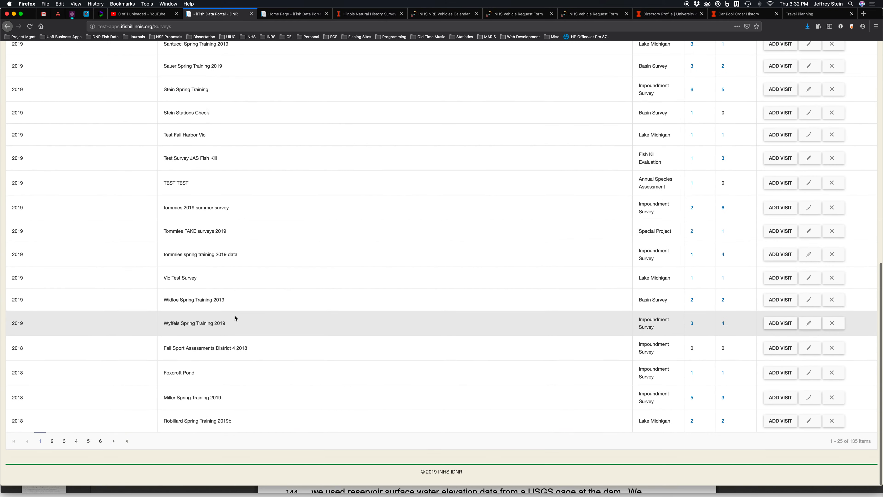
scroll(234, 318, "up", 10)
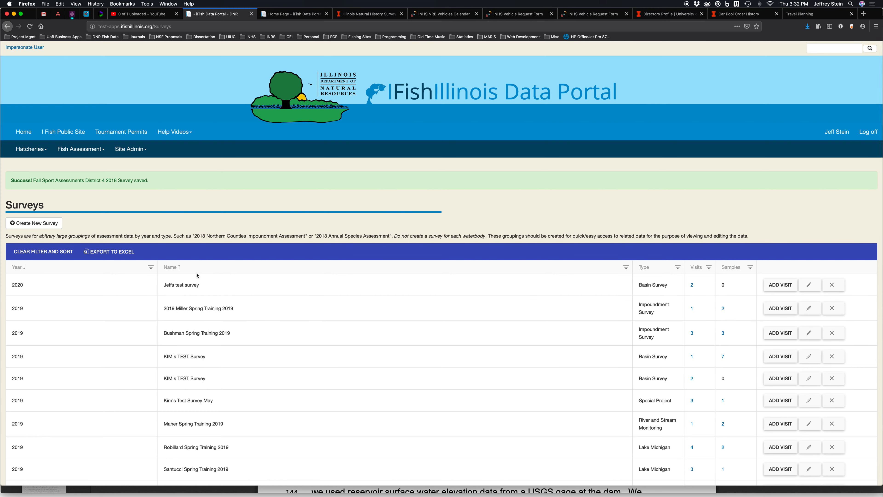
left_click(151, 267)
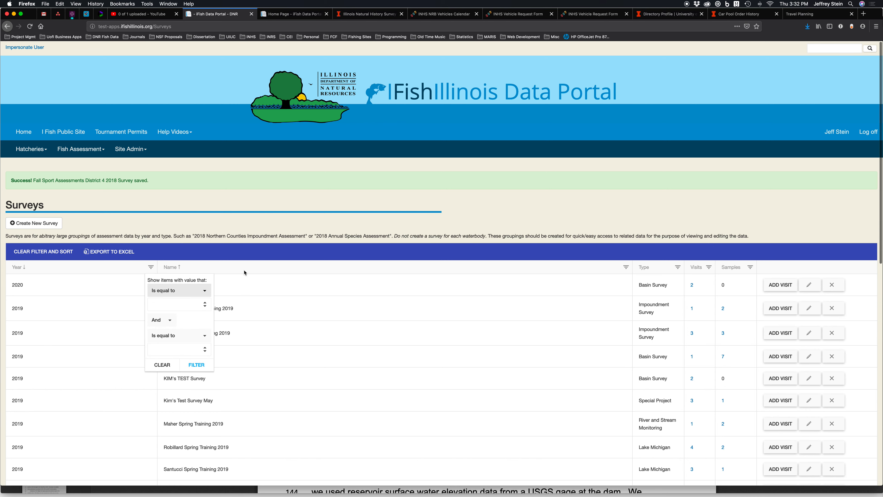
left_click(249, 272)
left_click(43, 251)
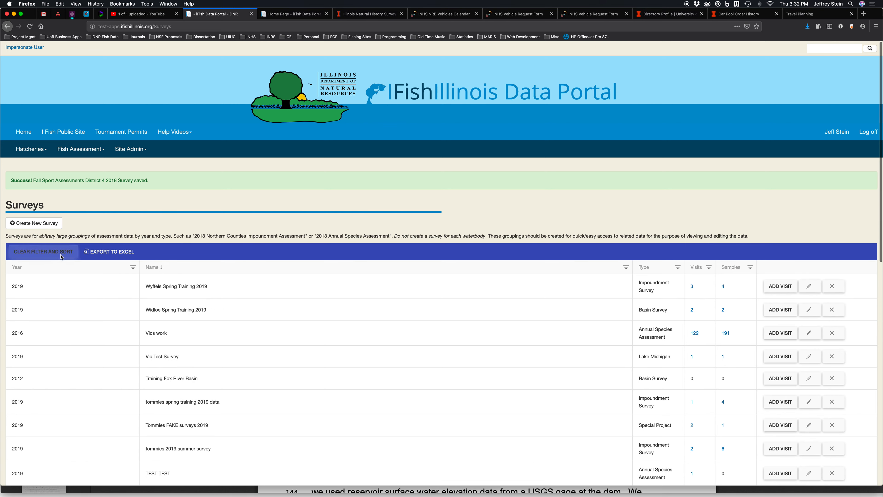
Filter the surveys to those whose name contains "District 4"
left_click(624, 269)
left_click(640, 302)
type("District")
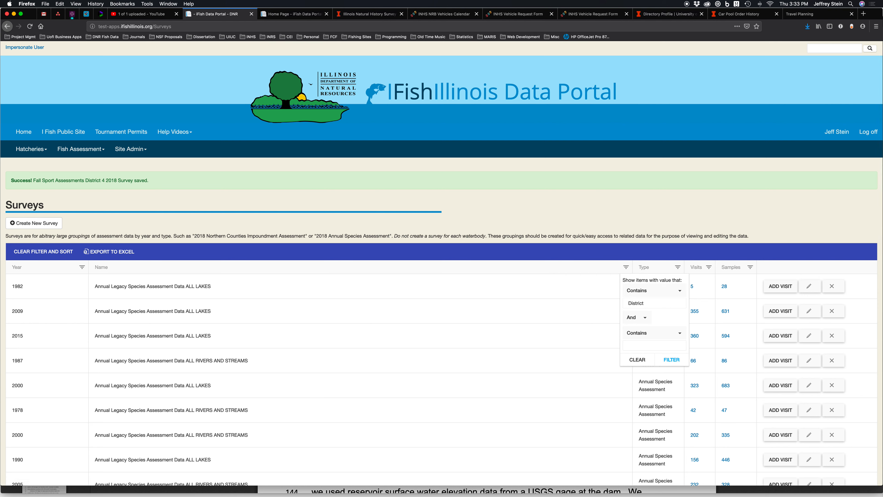
type(" 4")
left_click(676, 360)
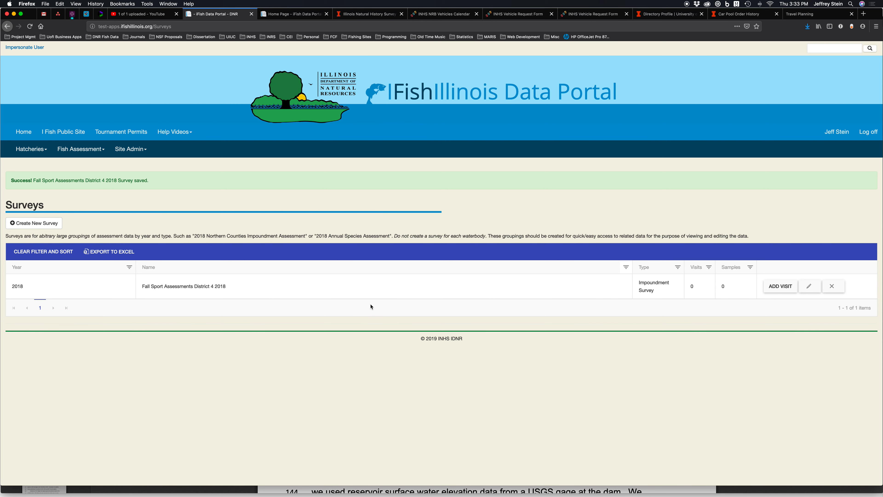
Change the District 4 survey's type to Annual Species Assessment and save it, returning to the list of surveys
left_click(809, 287)
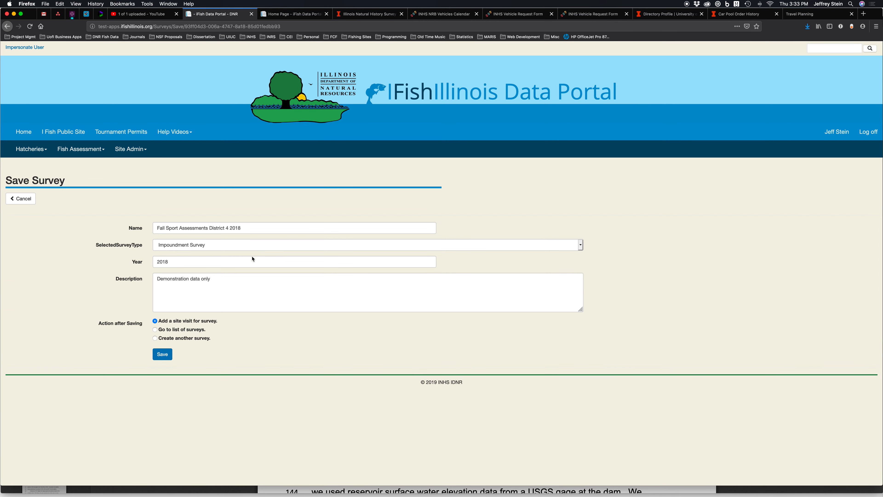
left_click(219, 249)
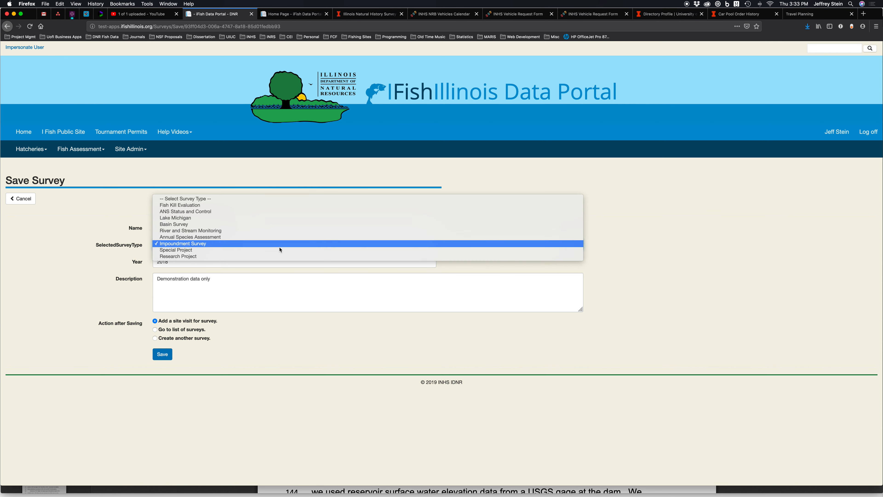
left_click(217, 237)
left_click(167, 331)
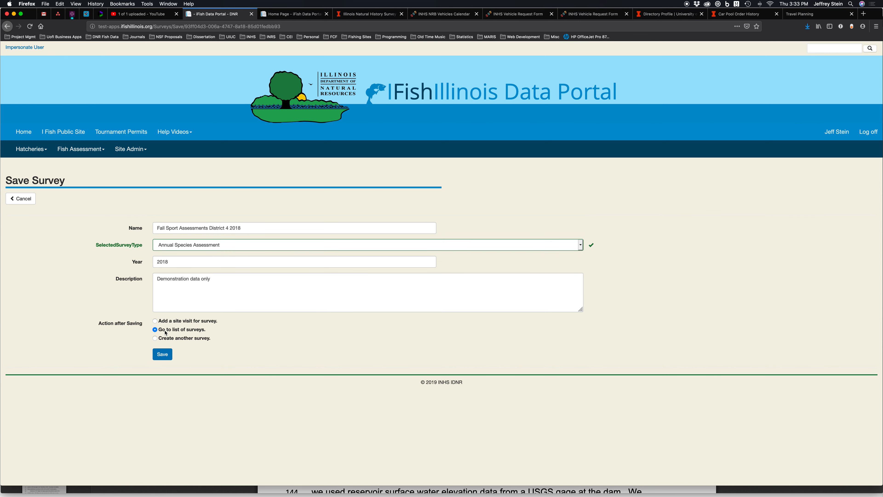
left_click(165, 358)
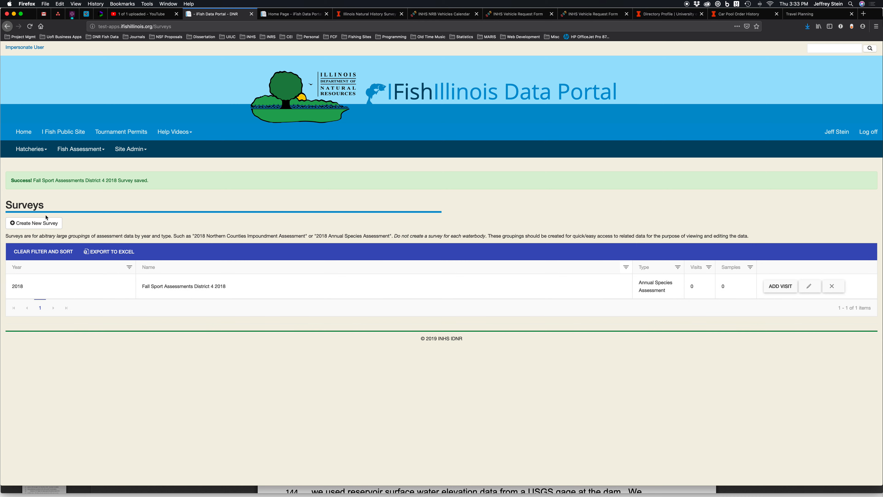
left_click(779, 286)
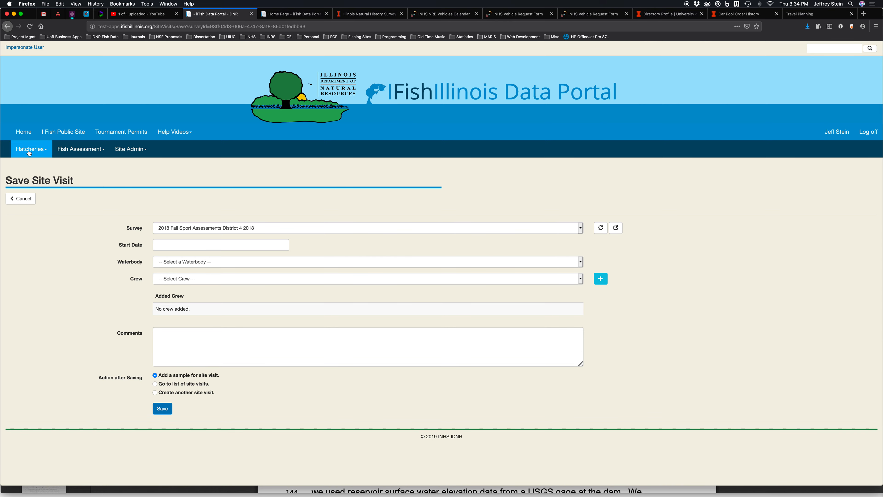
left_click(21, 201)
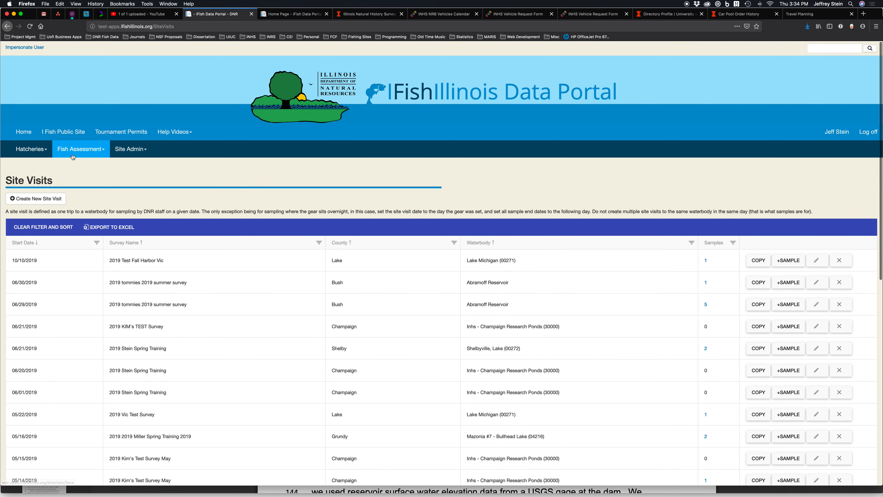
left_click(72, 157)
left_click(75, 198)
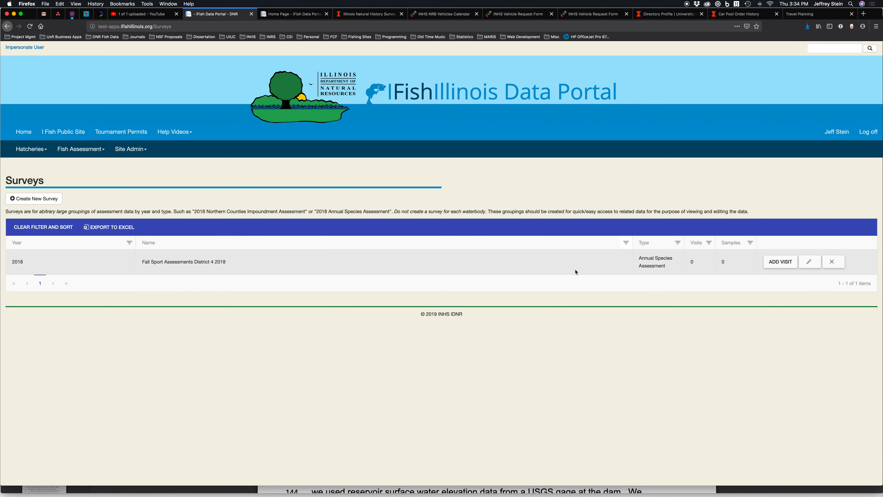
Open a new site visit for the District 4 survey, look through the surveys it can be assigned to, and cancel the form
left_click(88, 149)
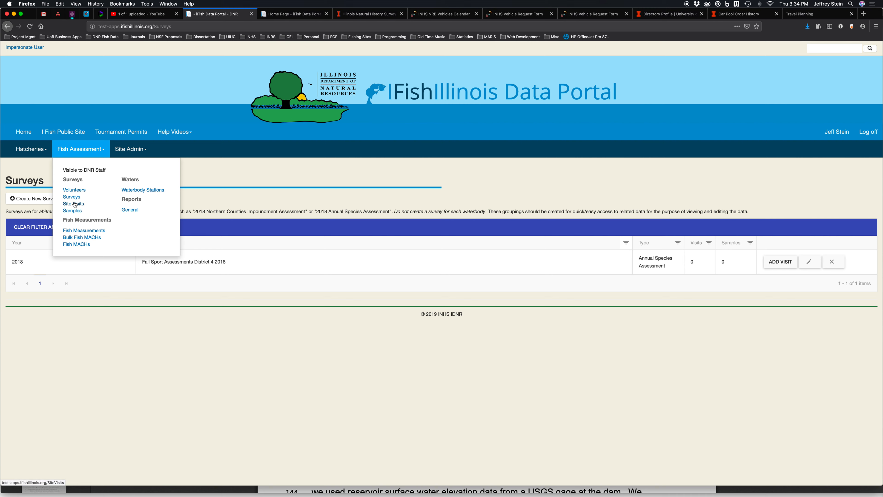
left_click(234, 172)
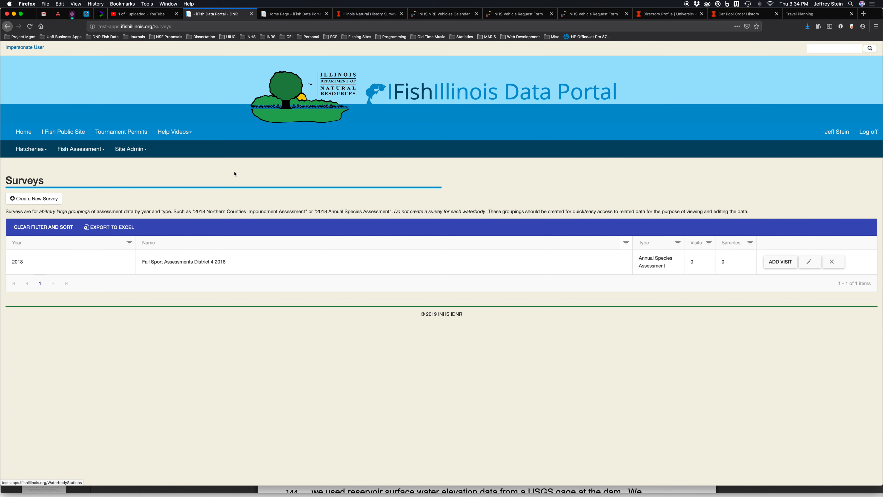
left_click(778, 263)
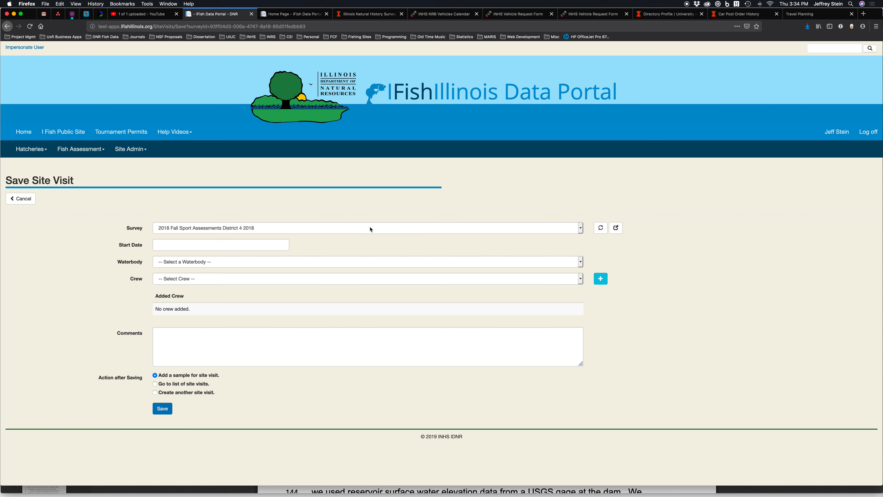
left_click(580, 230)
scroll(456, 184, "up", 10)
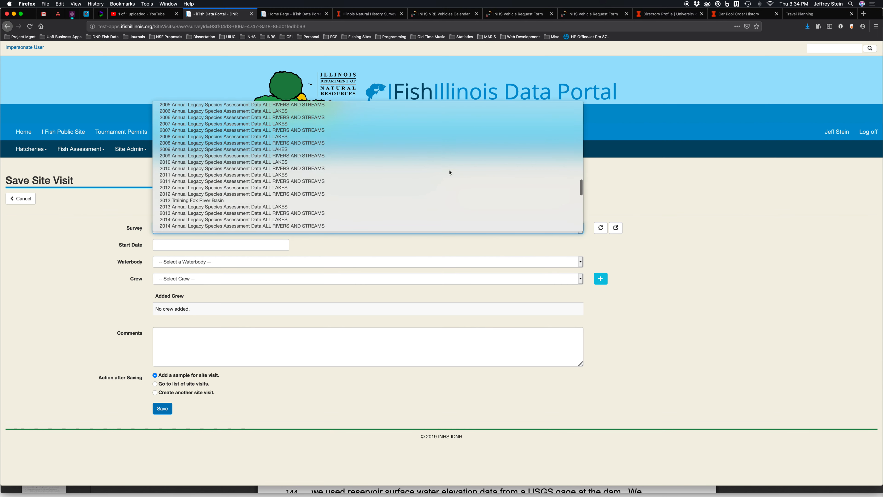
scroll(450, 173, "down", 15)
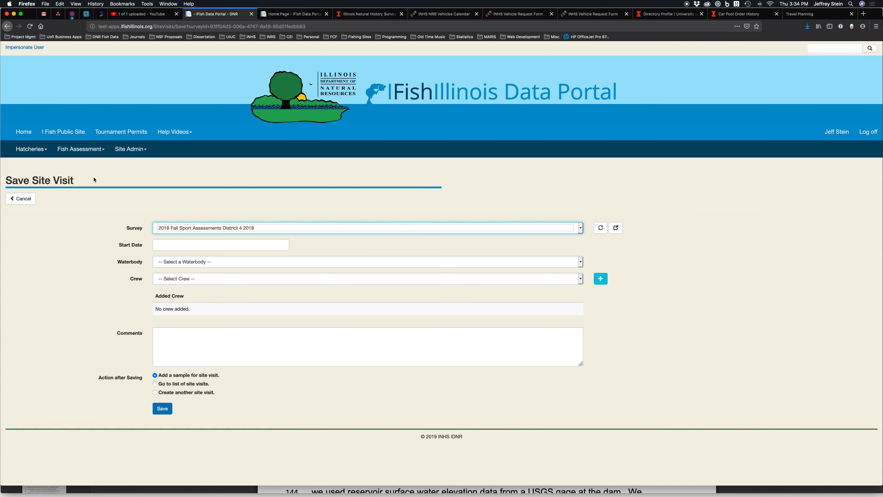
left_click(22, 199)
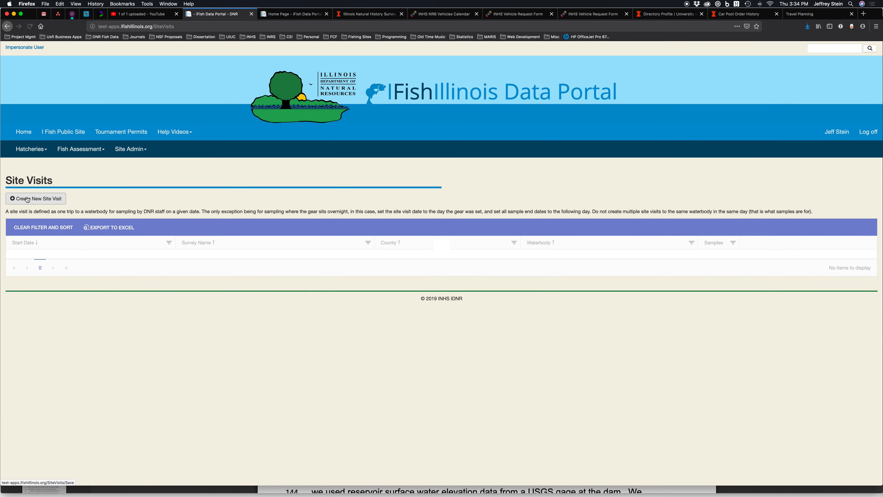
Return to the list of surveys and clear its filter and sort
left_click(80, 149)
left_click(83, 196)
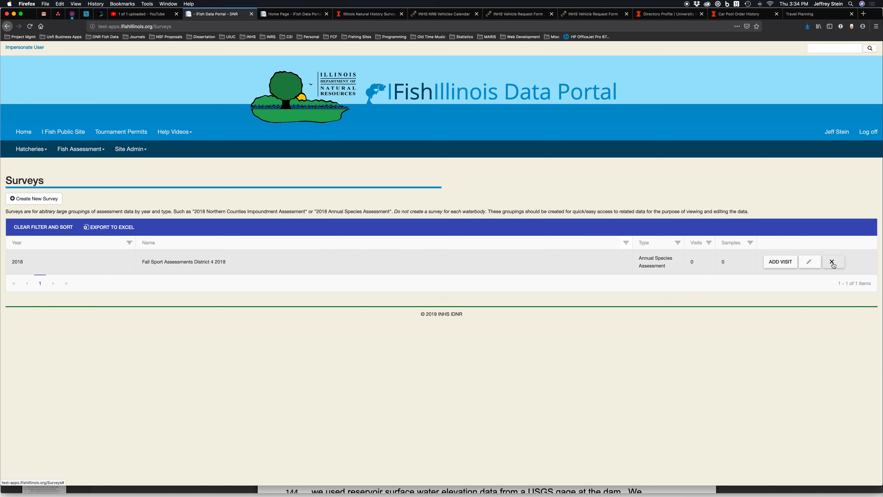
left_click(37, 228)
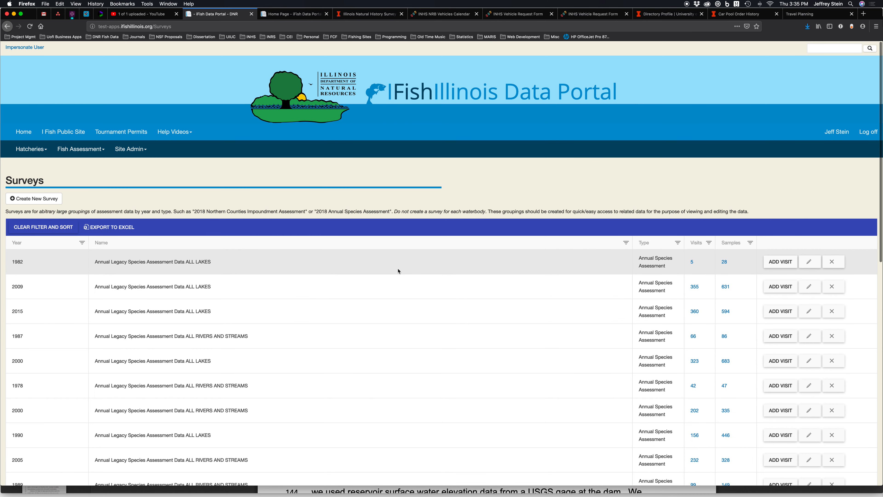
Filter the surveys to those whose name contains "training" and look through the filtered list with its visit and sample counts
left_click(626, 242)
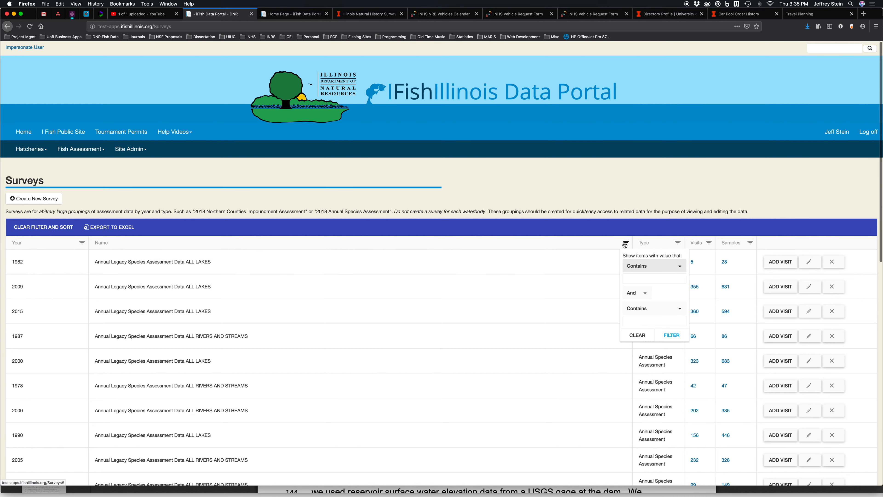
type("training")
key("Return")
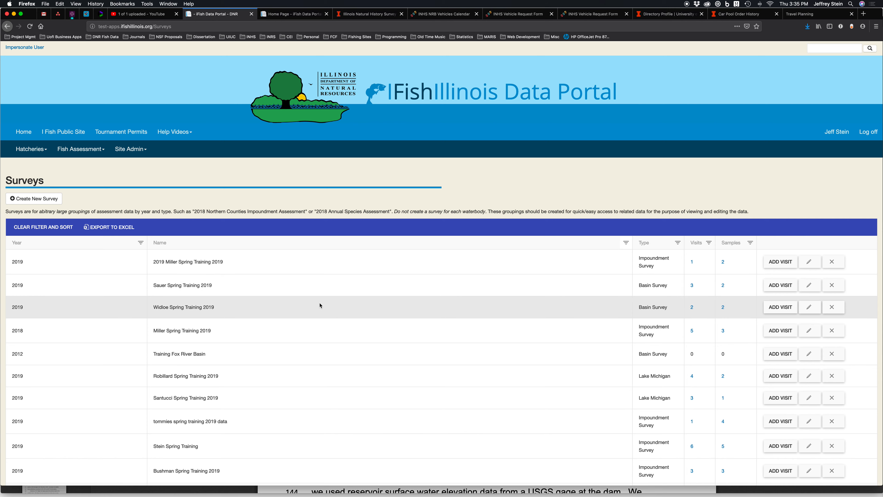
scroll(282, 290, "down", 3)
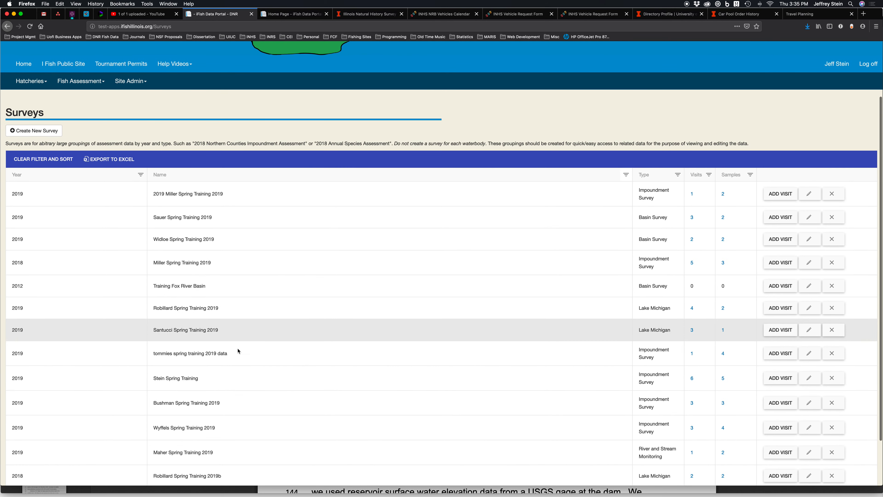
scroll(172, 384, "down", 2)
scroll(171, 384, "down", 2)
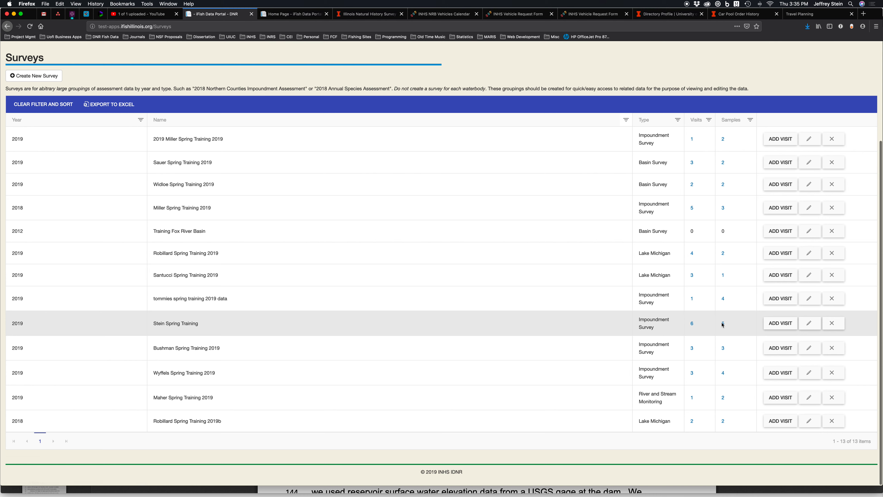
Try to delete the Spring Training survey that has 6 site visits, confirming the deletion and closing the status message
left_click(833, 324)
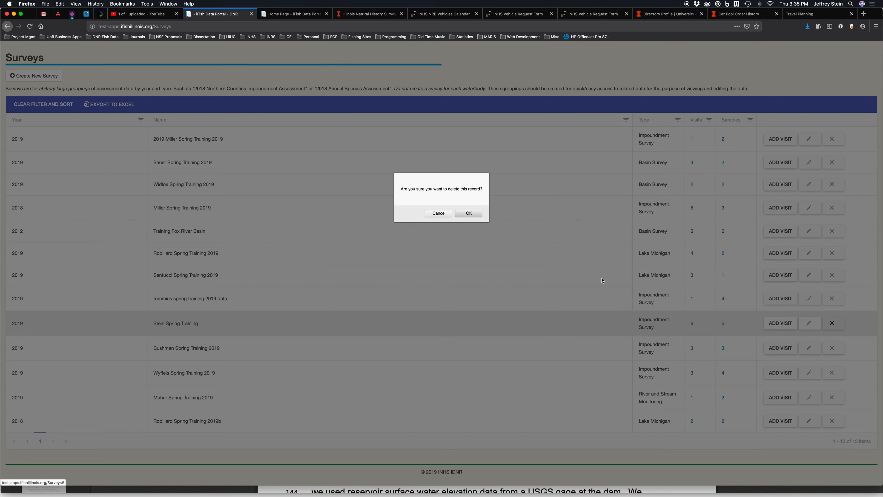
left_click(468, 214)
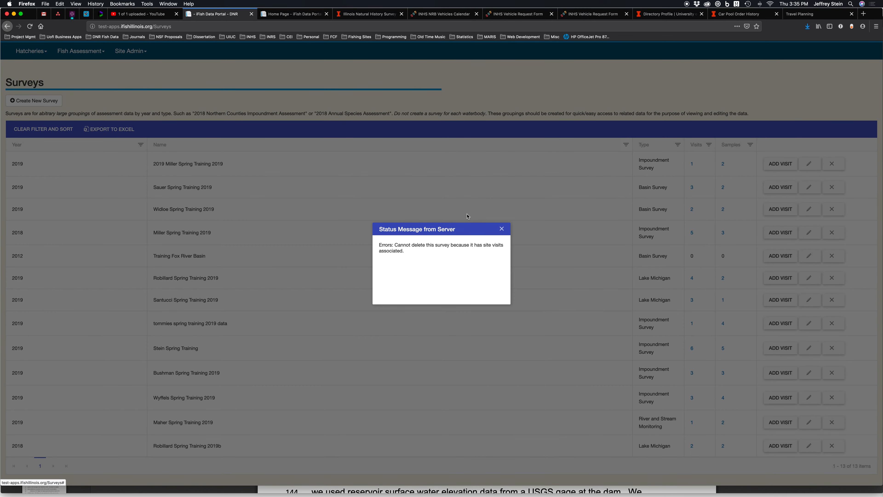
left_click(502, 229)
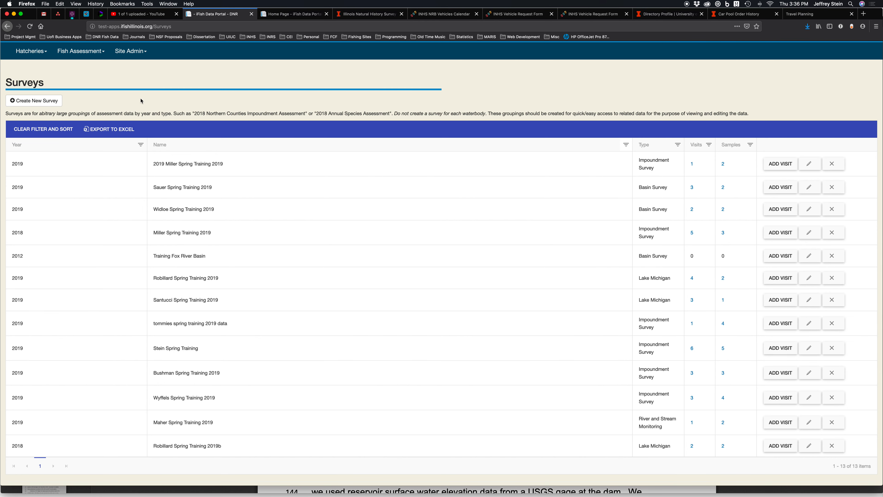
scroll(141, 101, "up", 3)
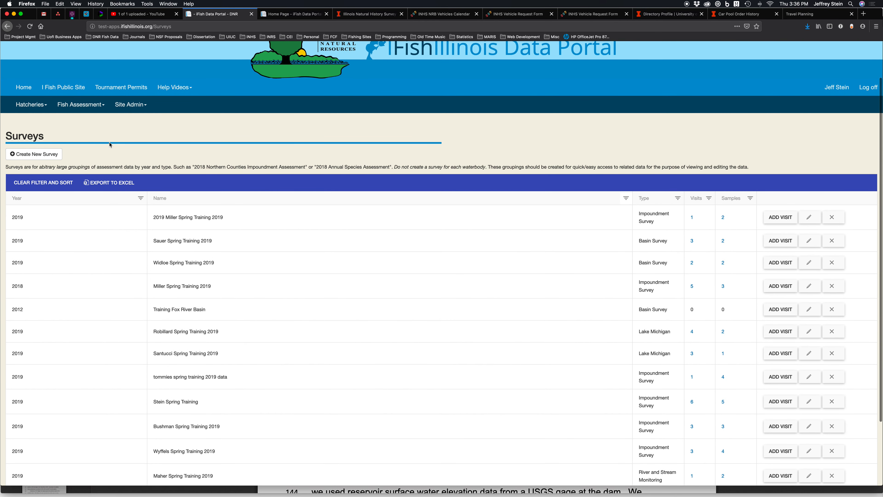